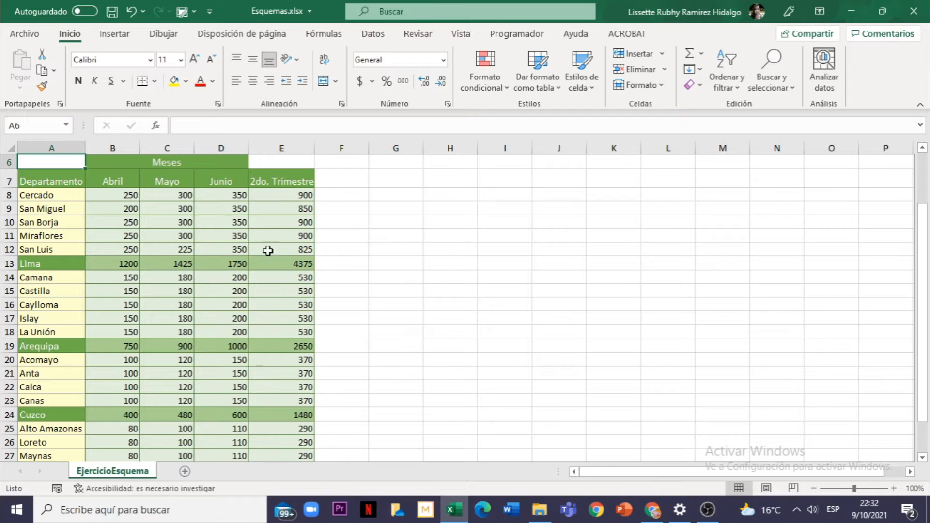
Examine the subtotal formulas in the Lima row, from cell B13 to E13
click(268, 266)
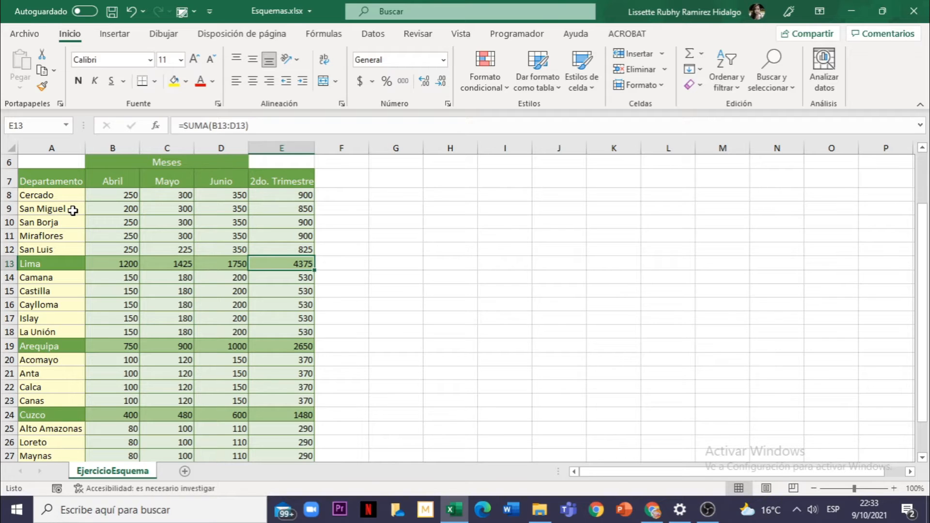
click(119, 264)
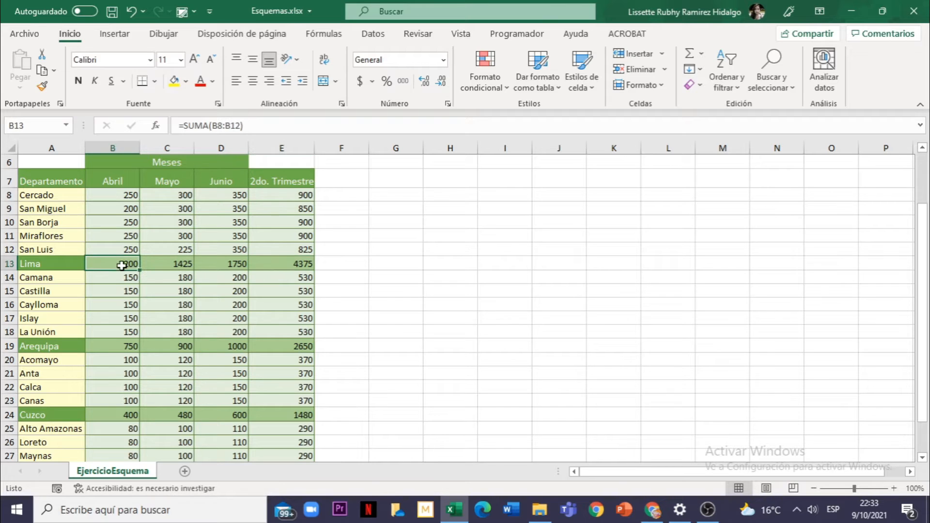
click(172, 265)
click(221, 266)
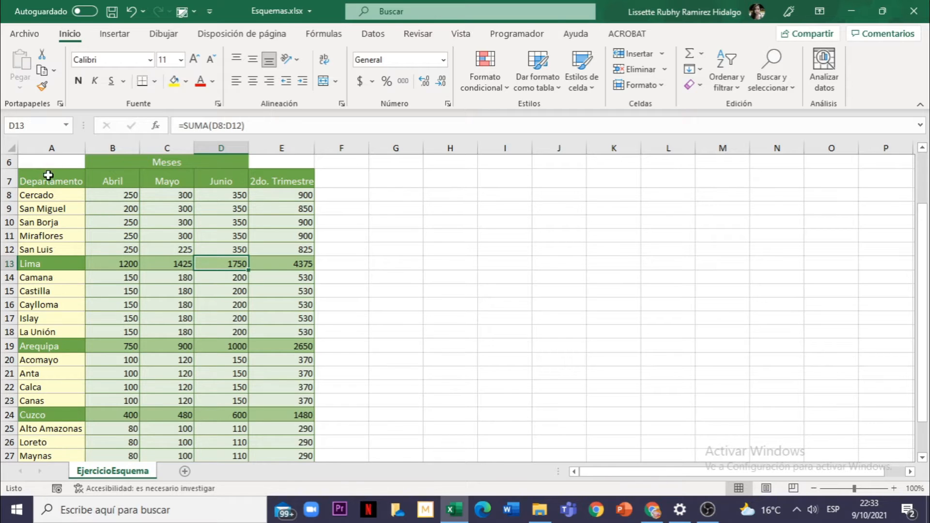
Group all the data in A8:E29, from Cercado to Iquitos, by rows (Filas) under the Perú total
click(44, 195)
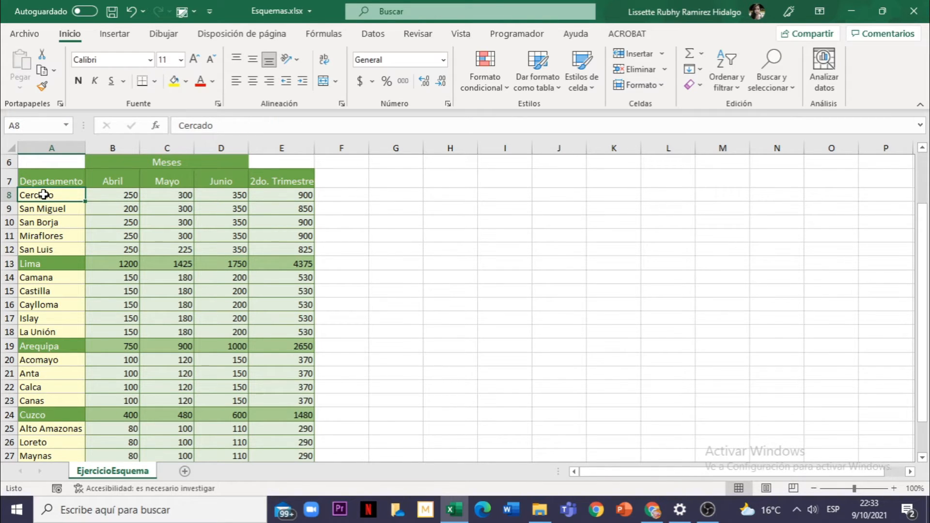
drag(44, 194, 286, 430)
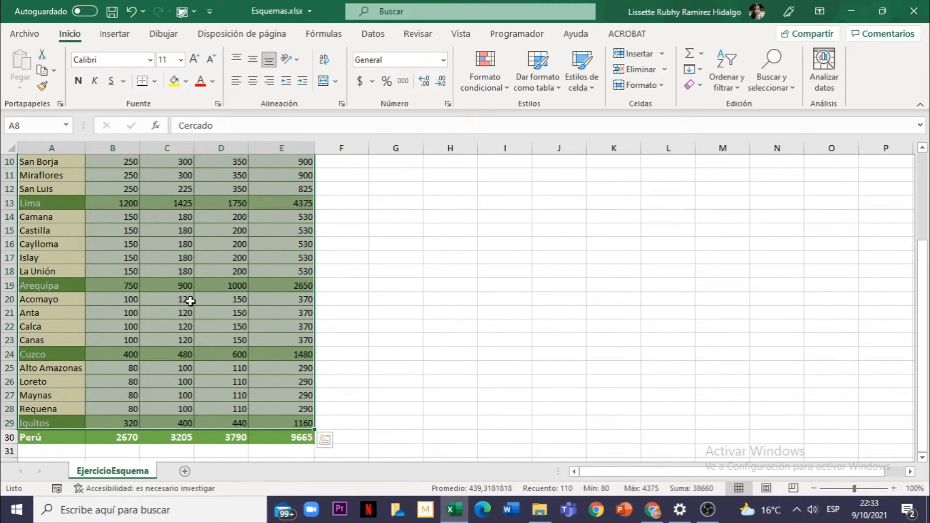
scroll(229, 291, up, 3)
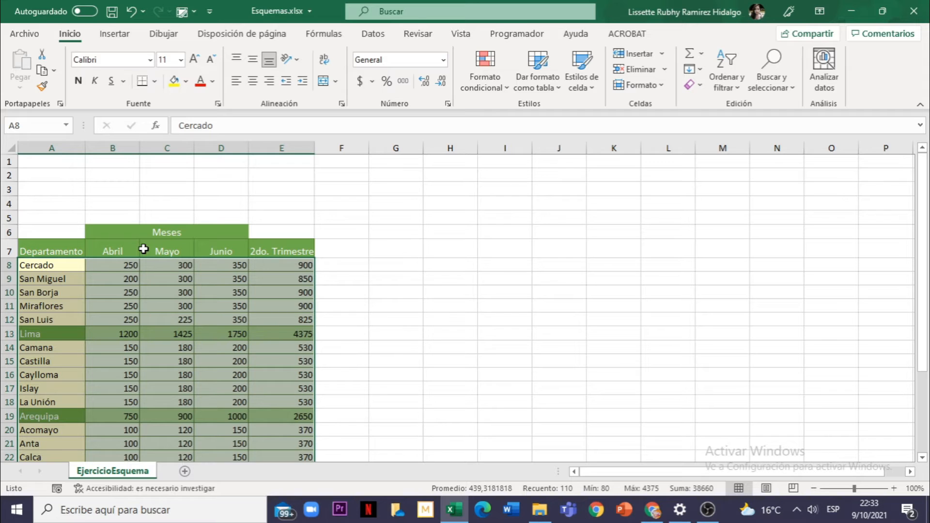
scroll(143, 248, down, 4)
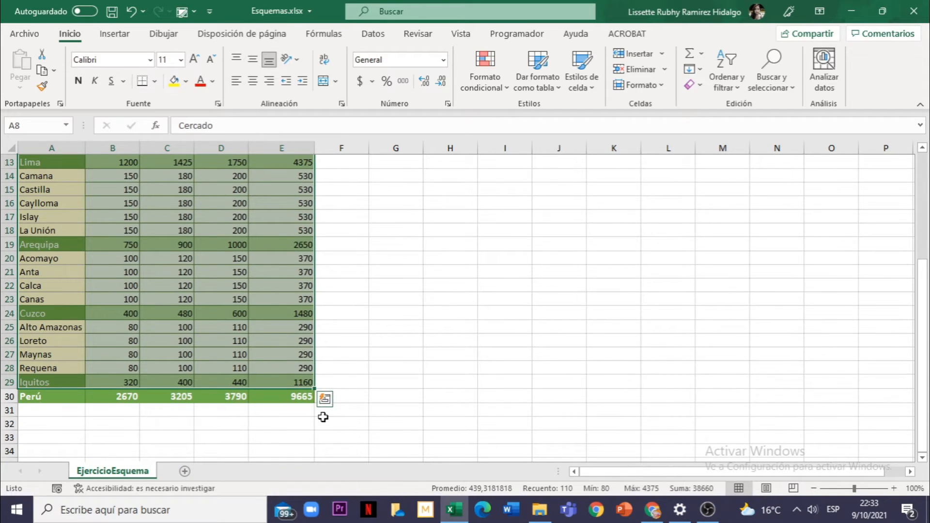
scroll(286, 354, up, 1)
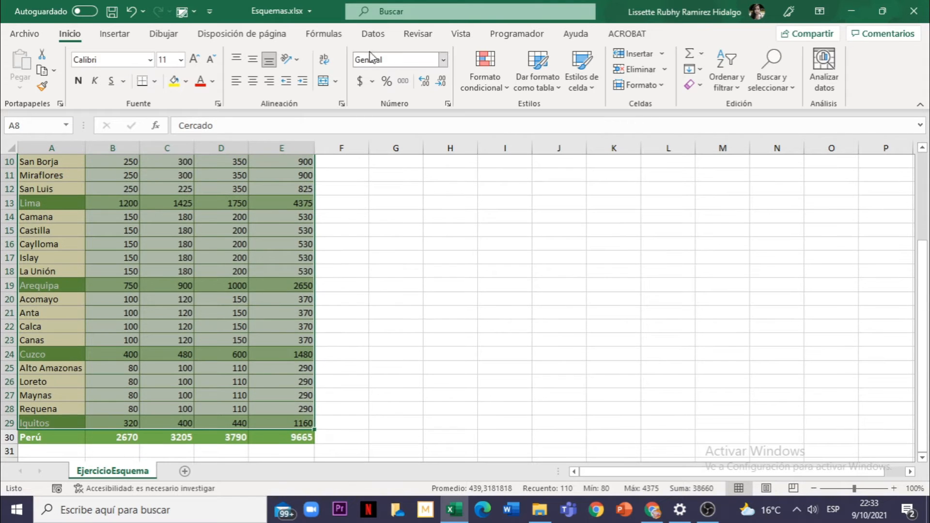
click(373, 34)
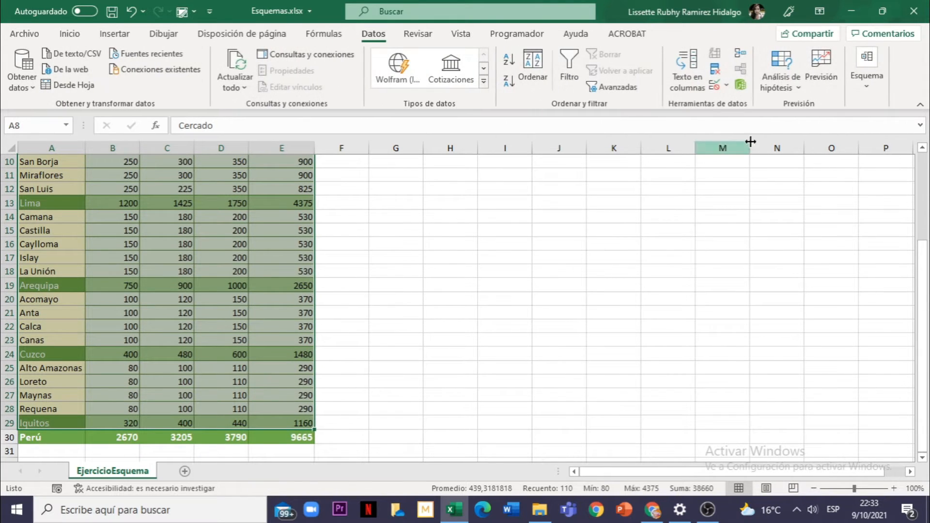
click(863, 95)
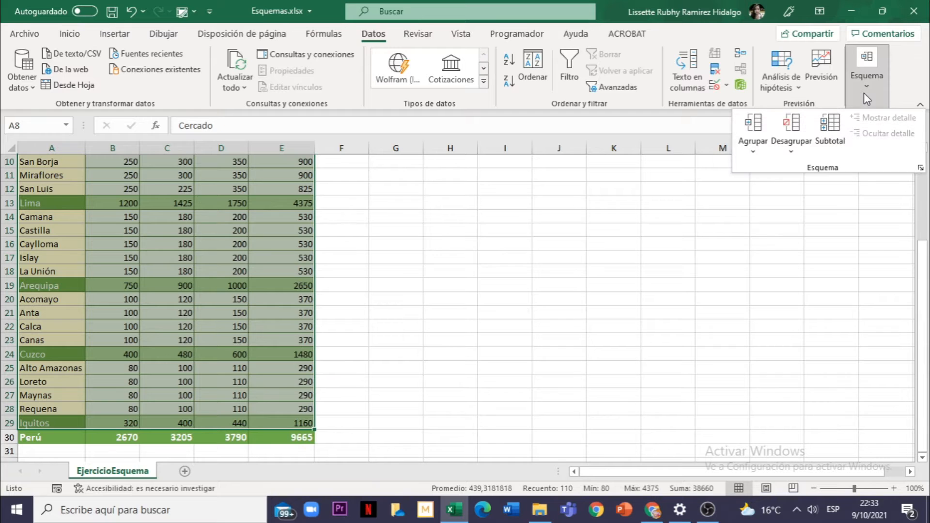
scroll(758, 137, up, 3)
click(755, 133)
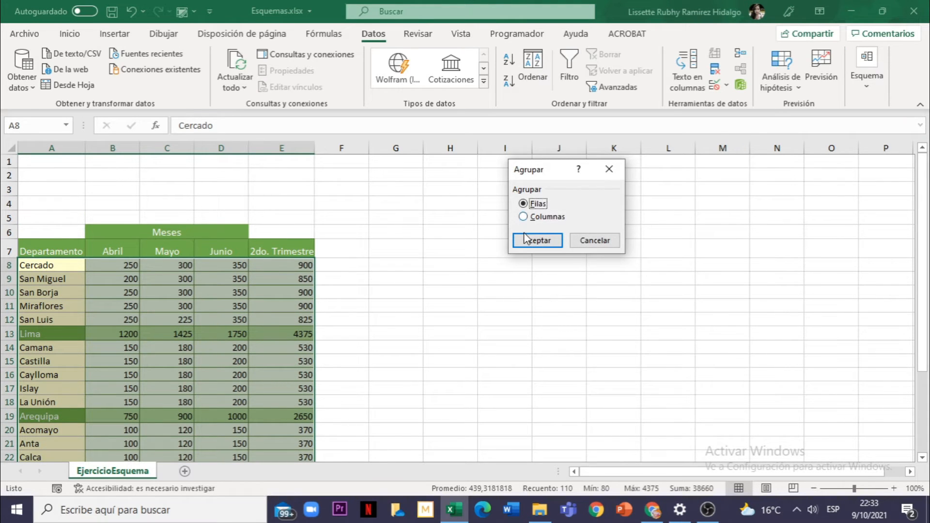
drag(554, 172, 487, 182)
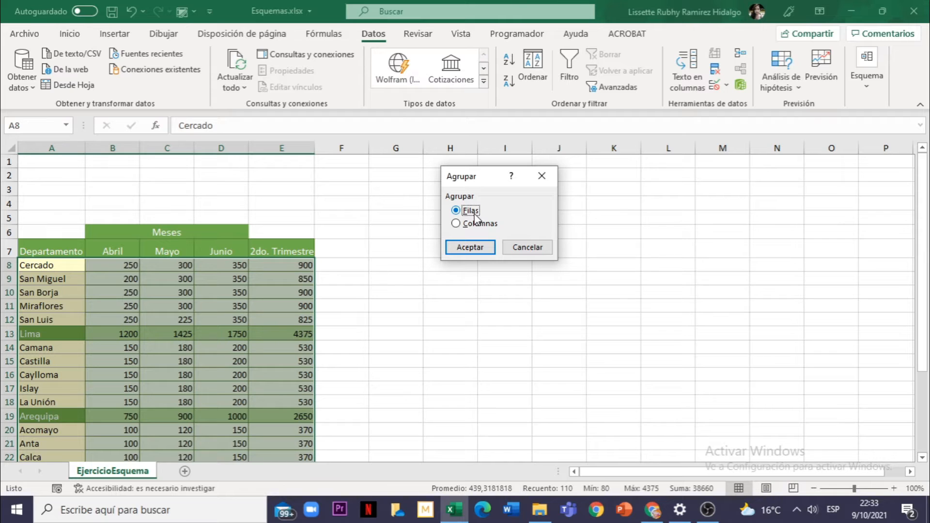
click(477, 249)
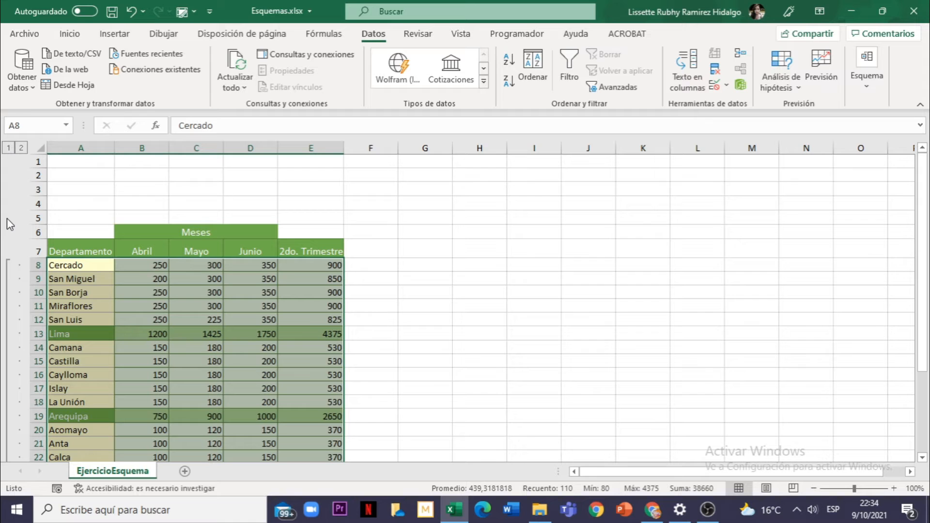
Group rows 8 to 12, Cercado through San Luis, as a nested outline level under the Lima subtotal
scroll(218, 219, down, 1)
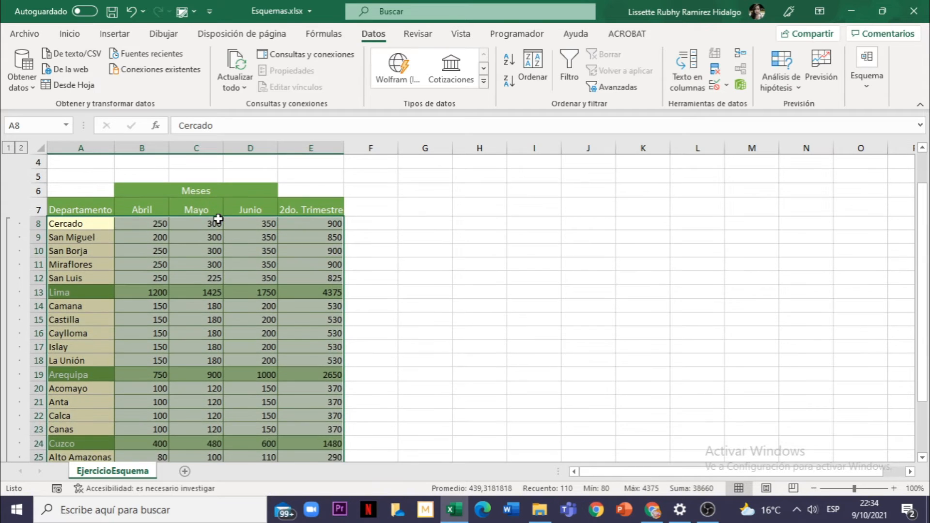
click(96, 232)
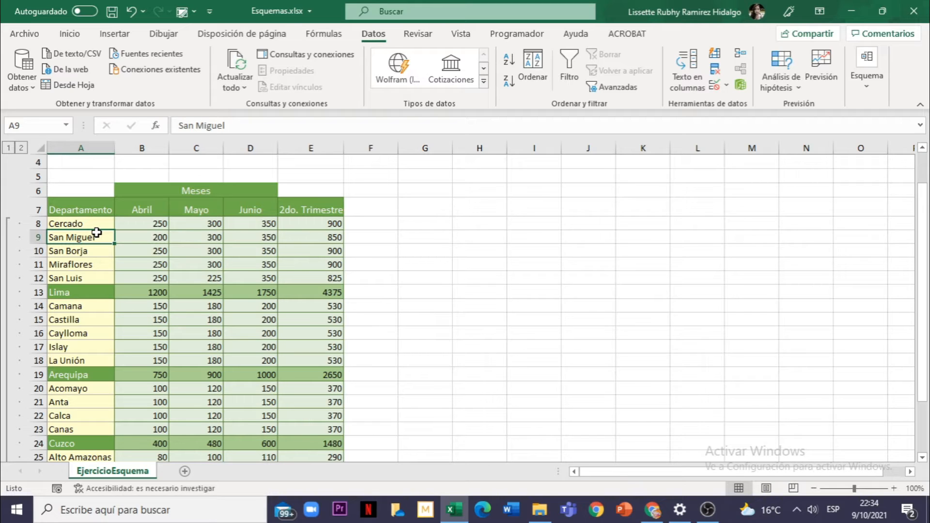
click(130, 295)
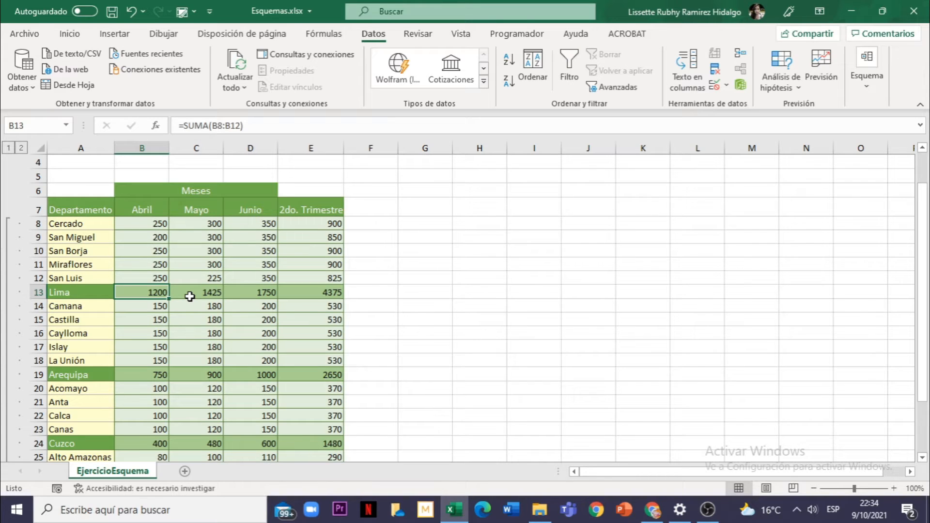
click(36, 223)
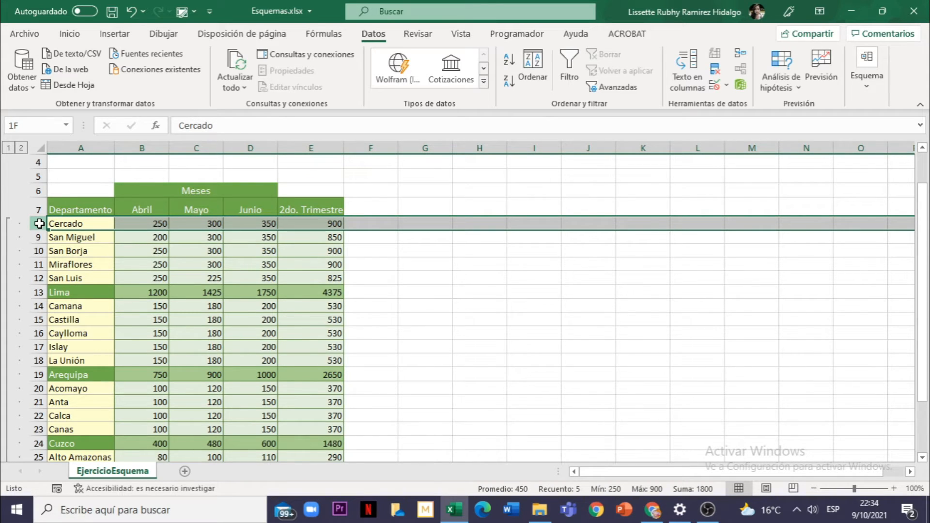
drag(39, 223, 34, 276)
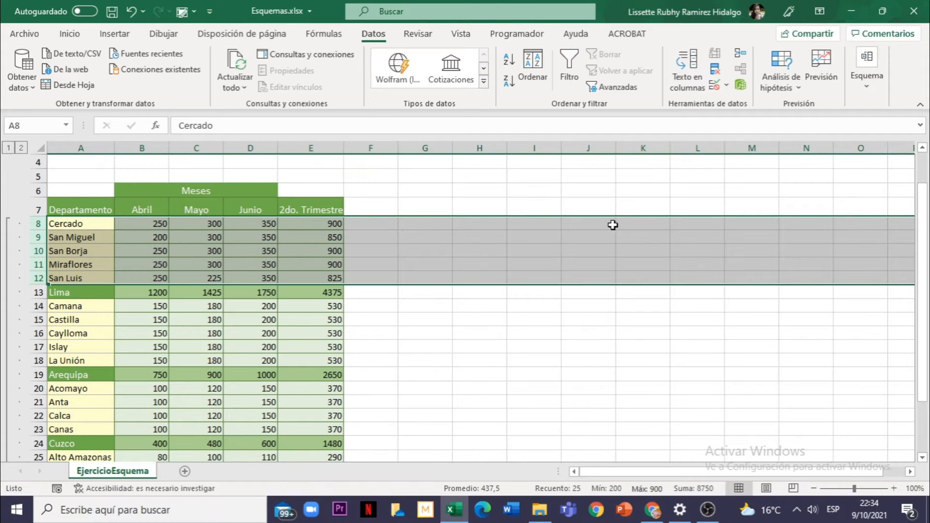
click(868, 90)
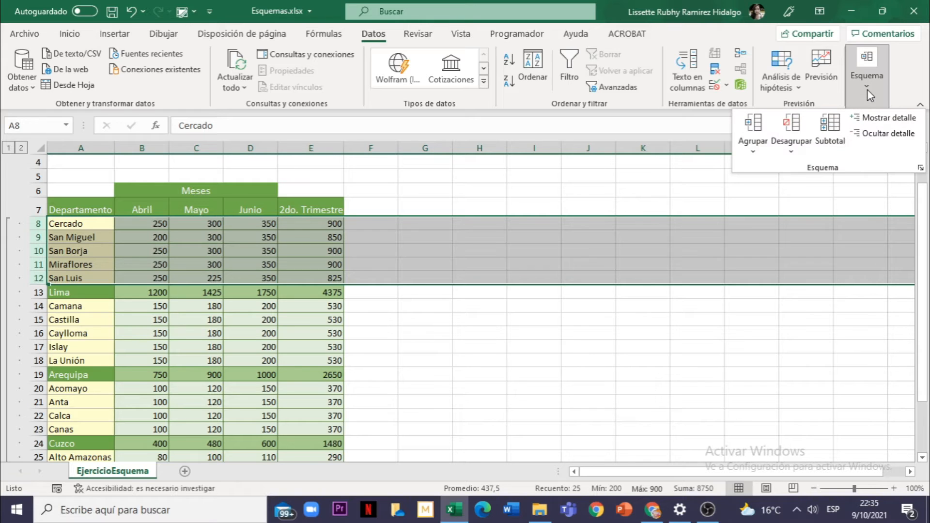
click(757, 134)
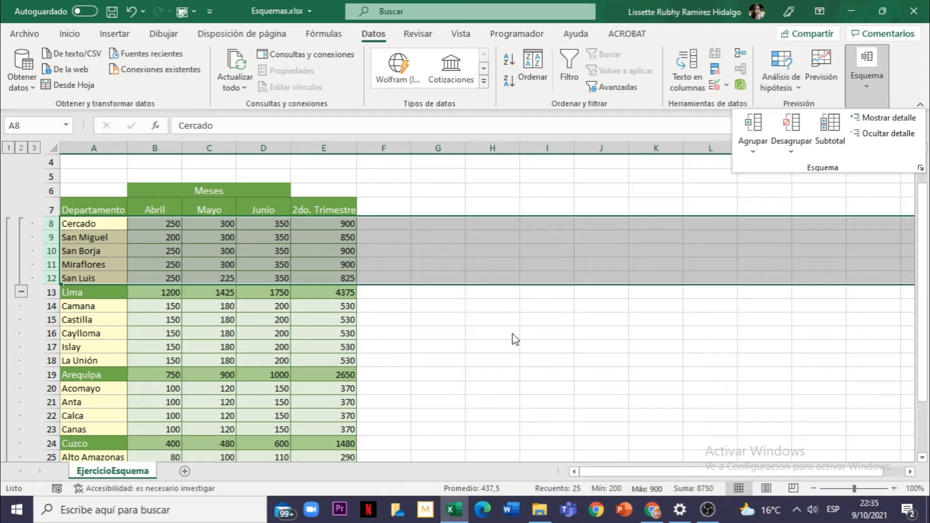
Group rows 14 to 18, Camana through La Unión, under the Arequipa subtotal
scroll(512, 333, down, 1)
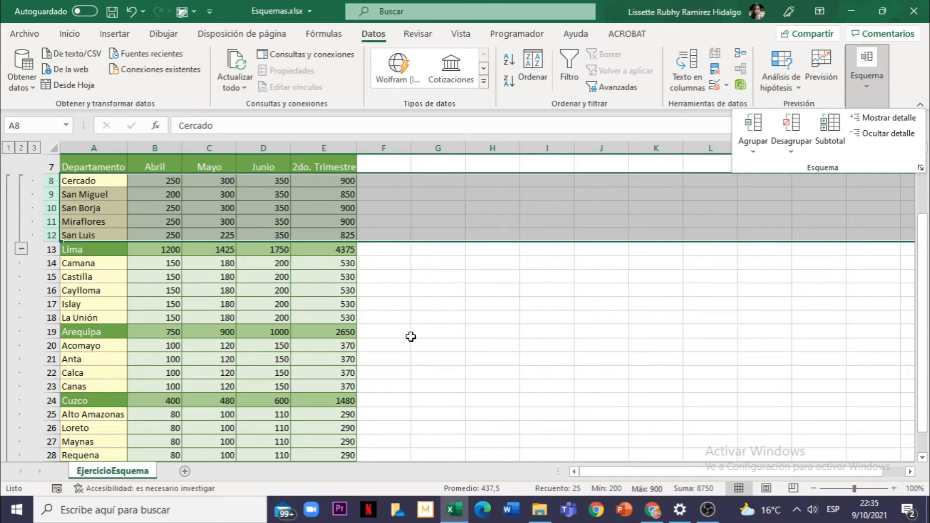
click(45, 264)
drag(45, 265, 47, 317)
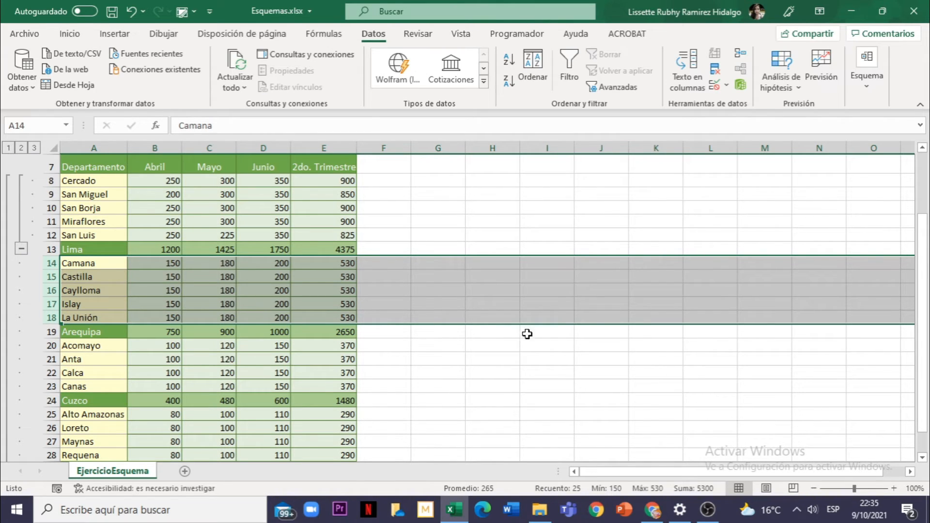
click(863, 94)
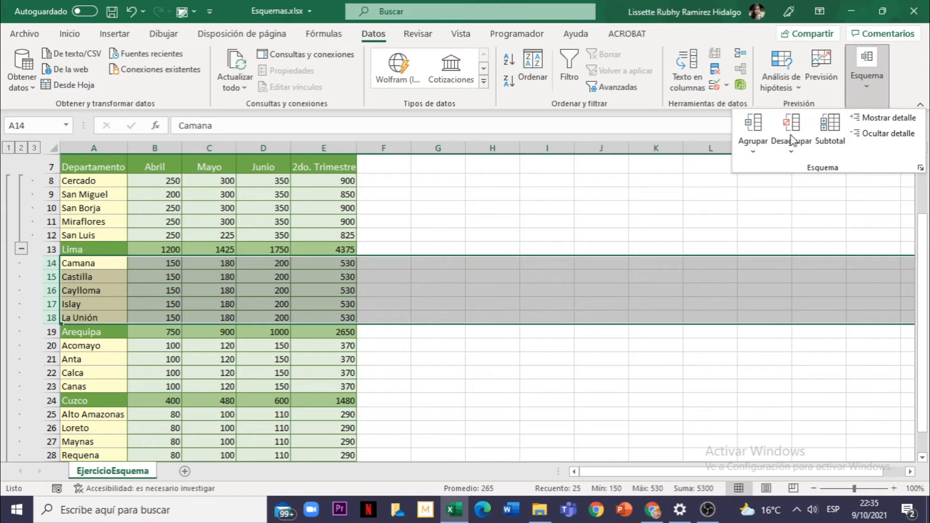
click(751, 124)
Group rows 20 to 23, Acomayo through Canas, under the Cuzco subtotal
scroll(198, 344, down, 1)
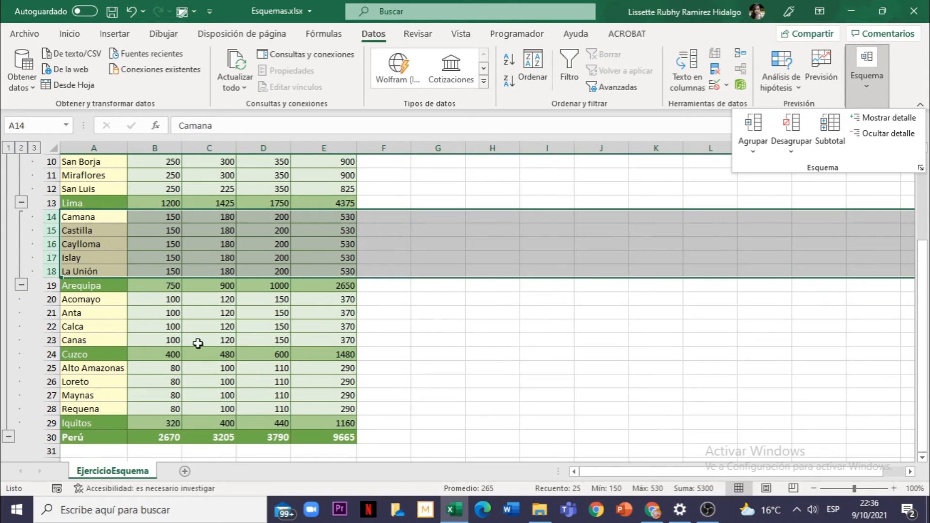
click(52, 302)
drag(52, 299, 51, 339)
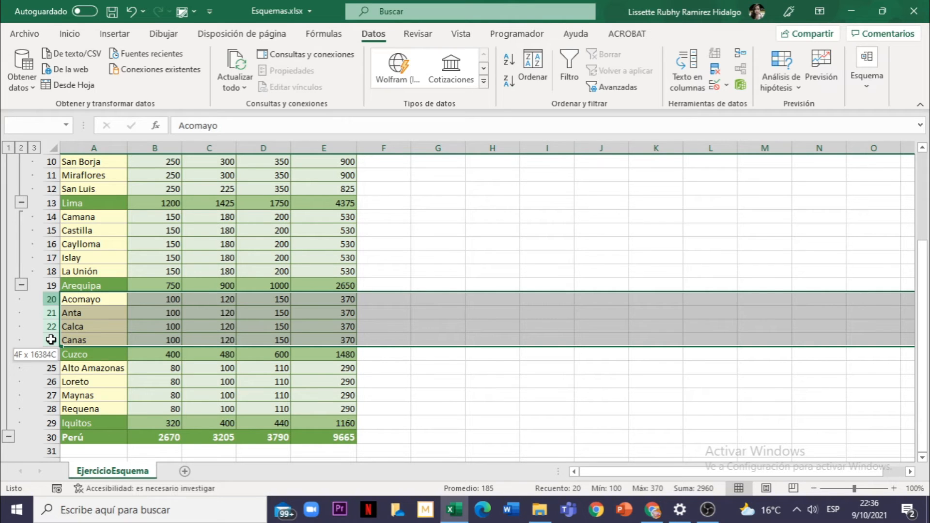
drag(51, 340, 51, 340)
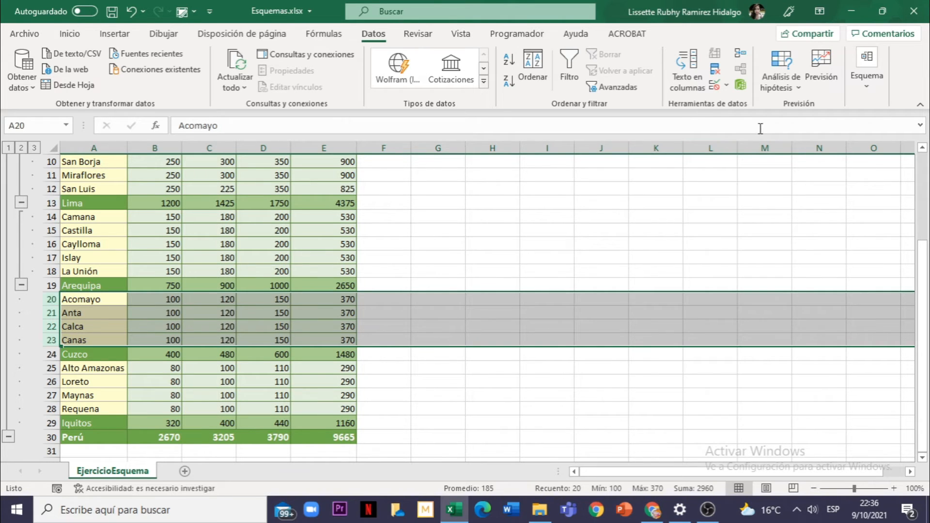
click(858, 100)
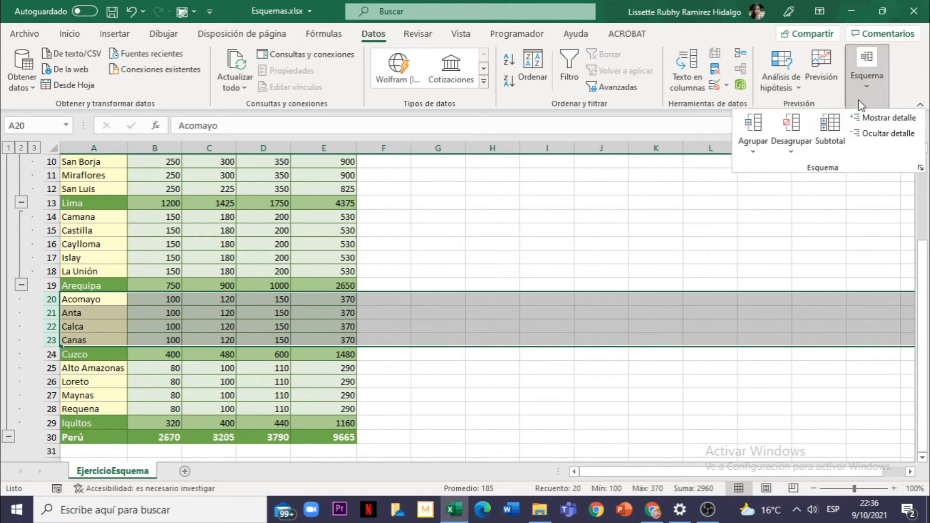
click(756, 129)
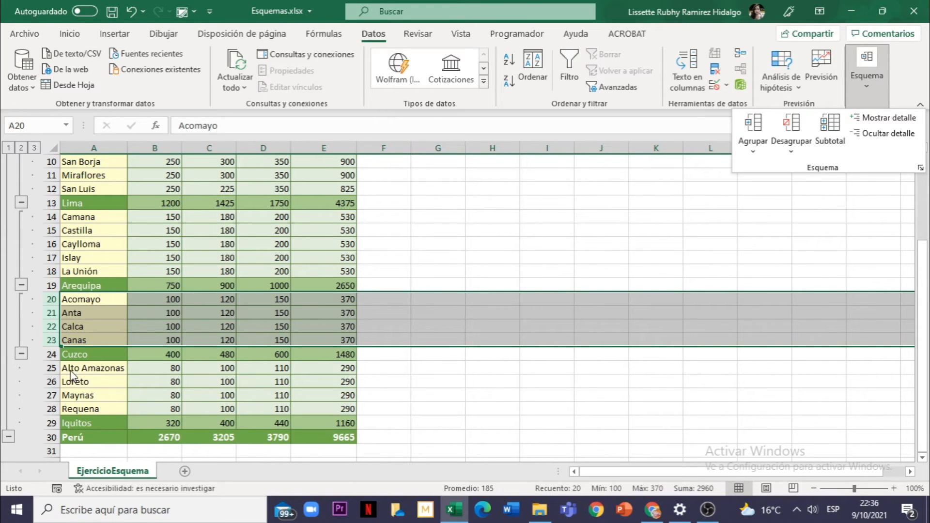
Group rows 25 to 28, Alto Amazonas through Requena, under the Iquitos subtotal
click(51, 370)
drag(51, 369, 51, 409)
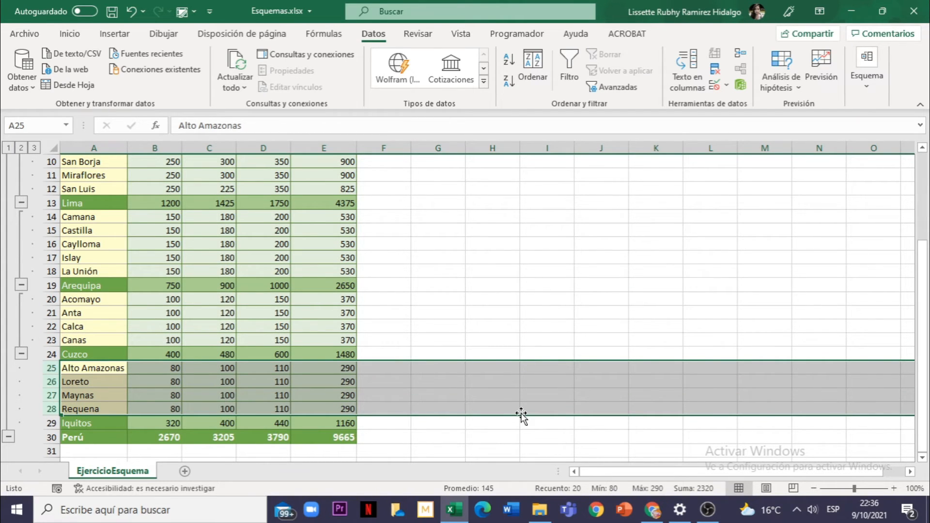
click(873, 86)
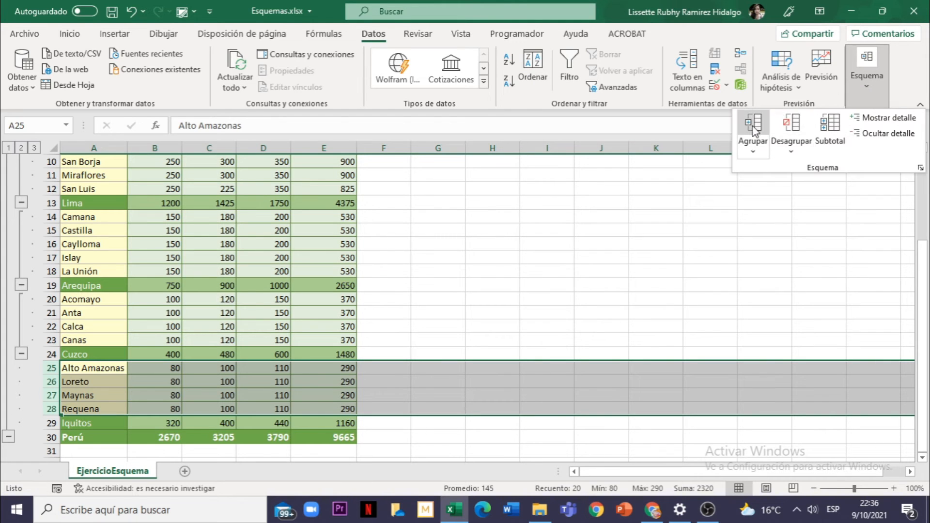
click(751, 128)
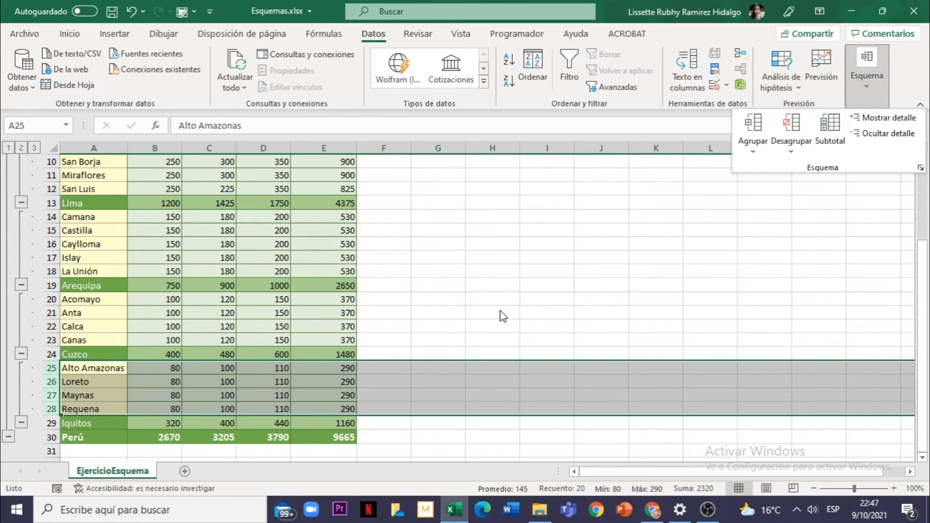
scroll(502, 314, up, 1)
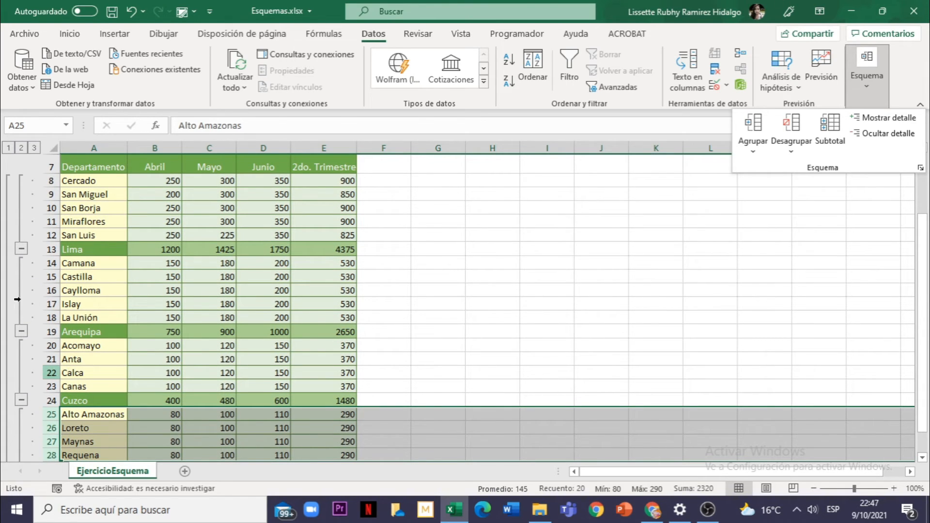
Review the advanced Excel options for displaying the EjercicioEsquema sheet, including the outline symbols setting, and close the options without changes
click(32, 39)
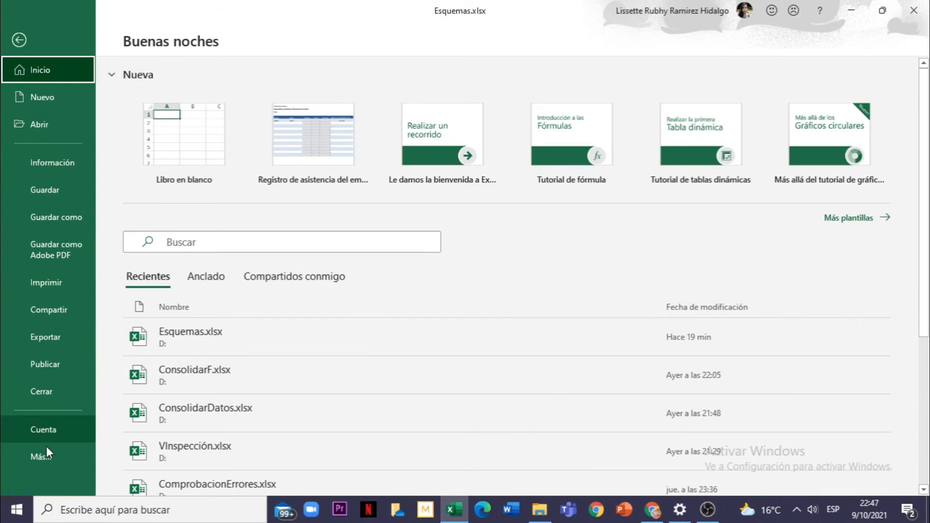
click(72, 462)
click(129, 454)
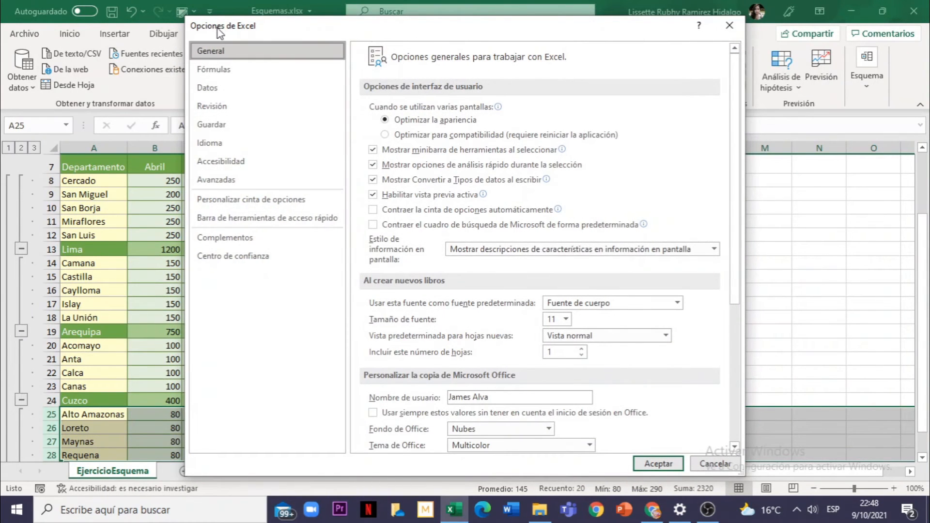
click(226, 181)
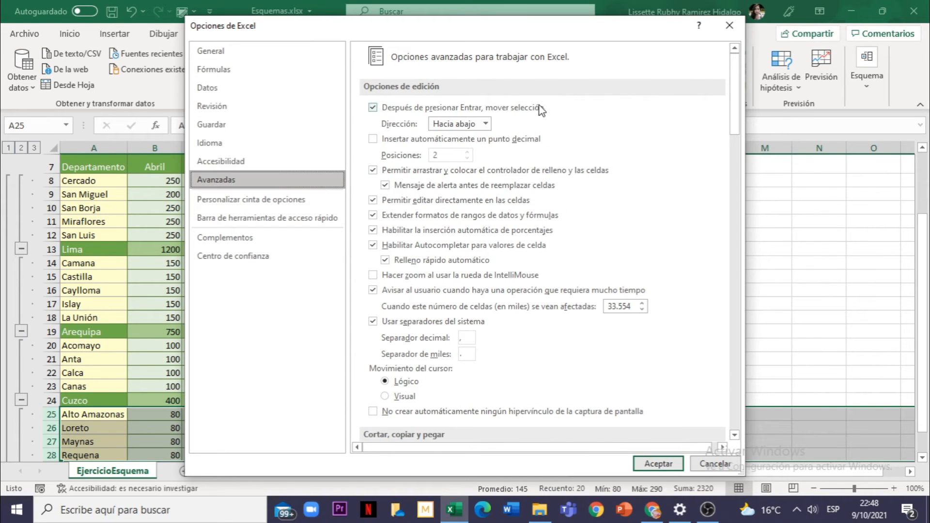
scroll(662, 236, down, 4)
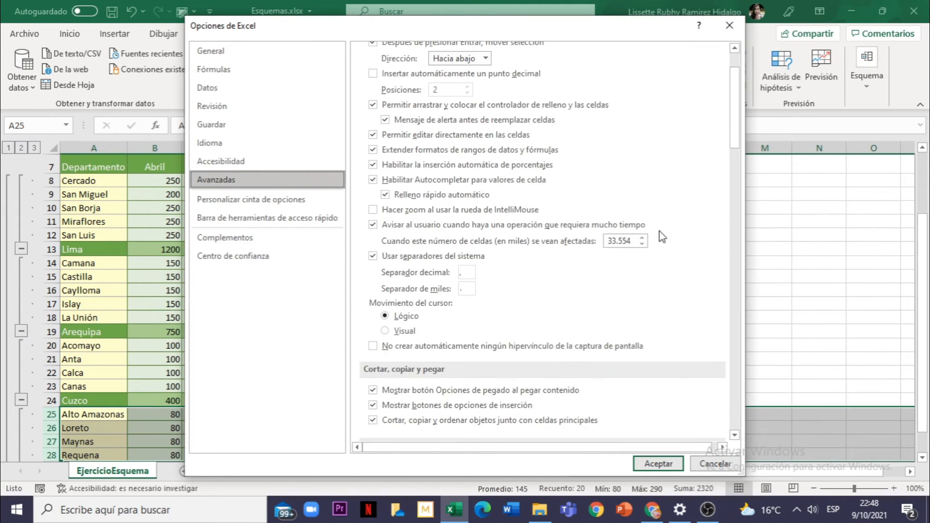
scroll(661, 237, down, 10)
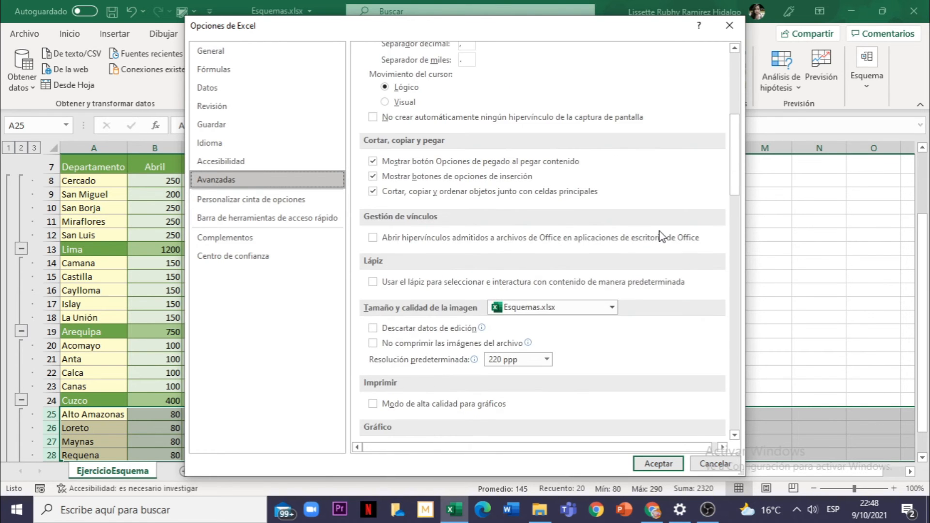
scroll(662, 236, down, 8)
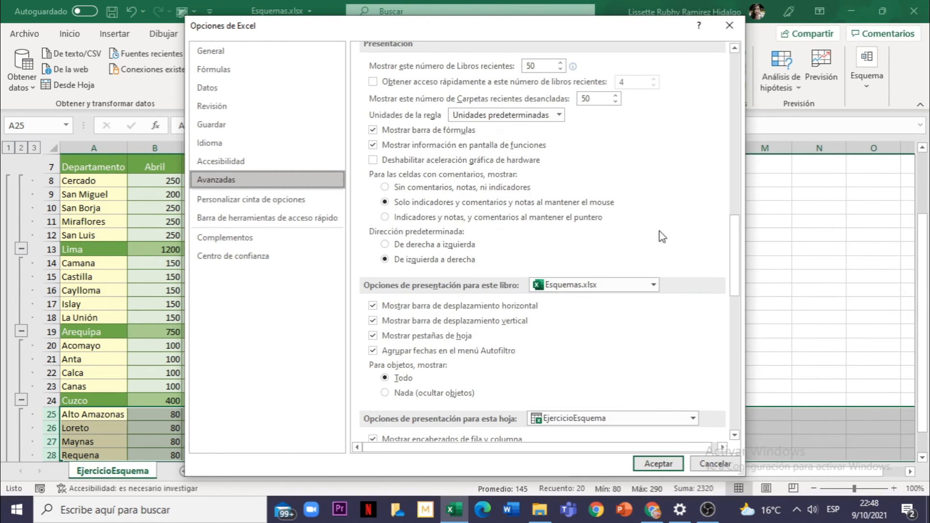
scroll(662, 237, down, 2)
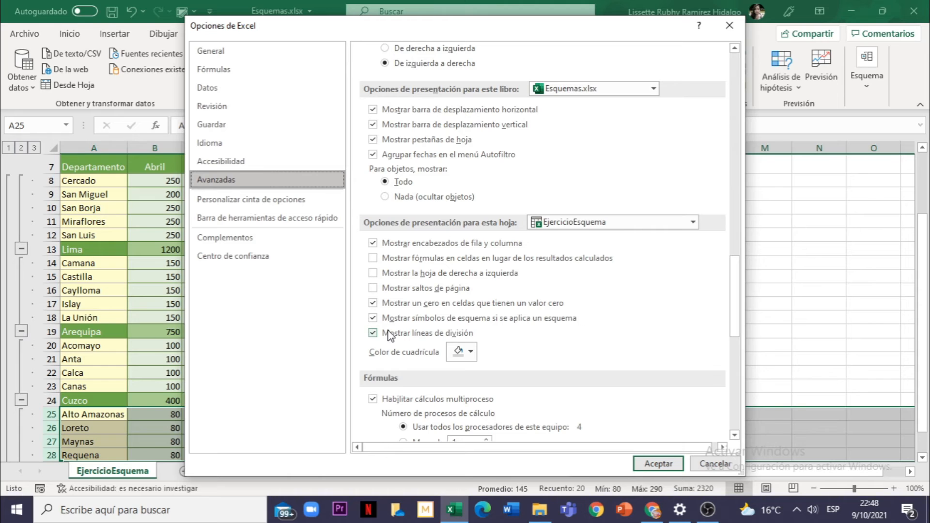
click(728, 32)
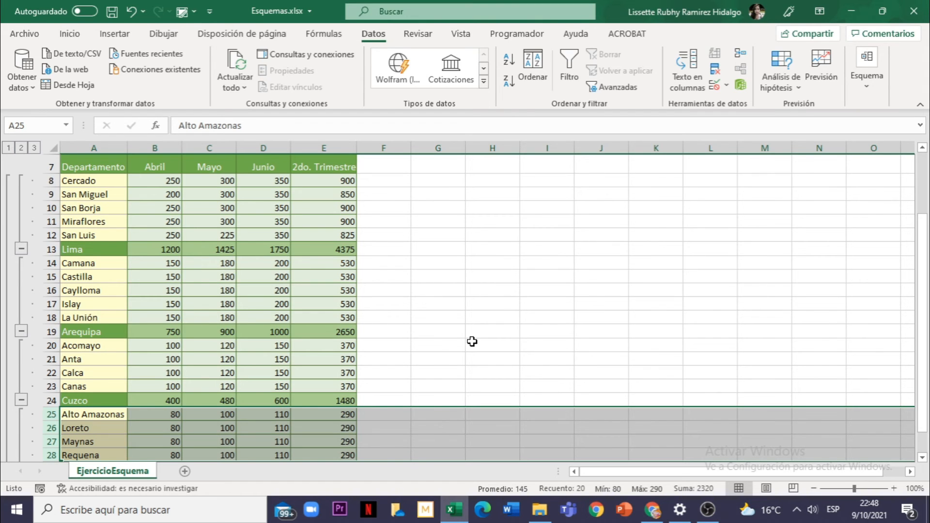
Examine the quarterly total formulas in the 2do. Trimestre column for the Lima districts
scroll(472, 342, up, 1)
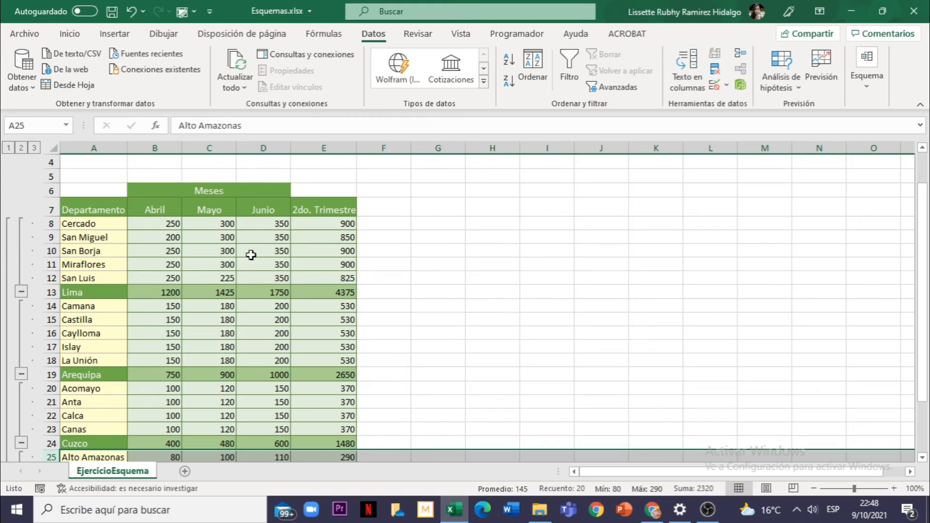
click(346, 247)
click(331, 277)
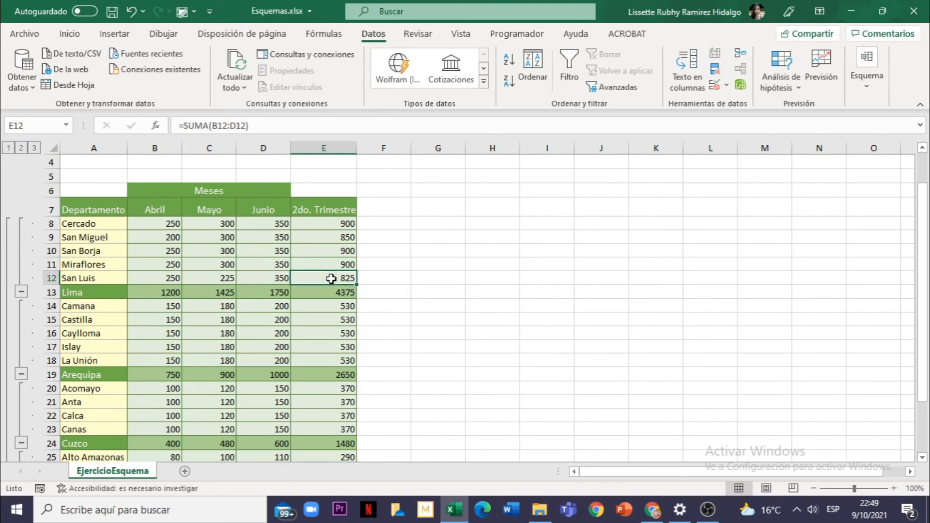
click(331, 264)
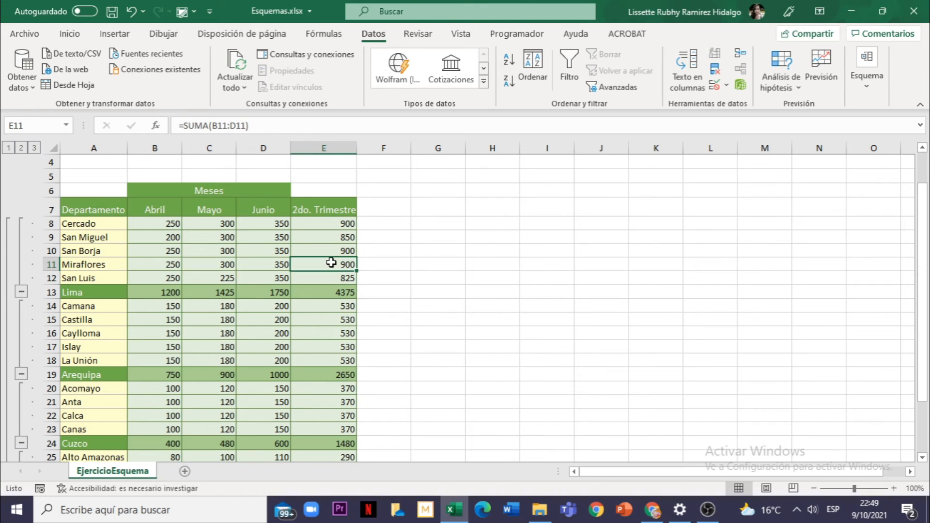
click(327, 250)
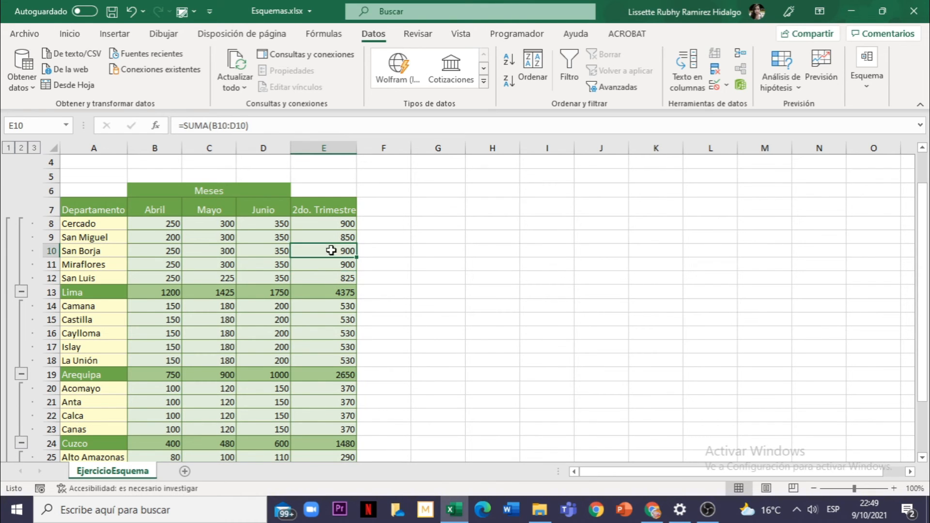
click(329, 236)
click(322, 252)
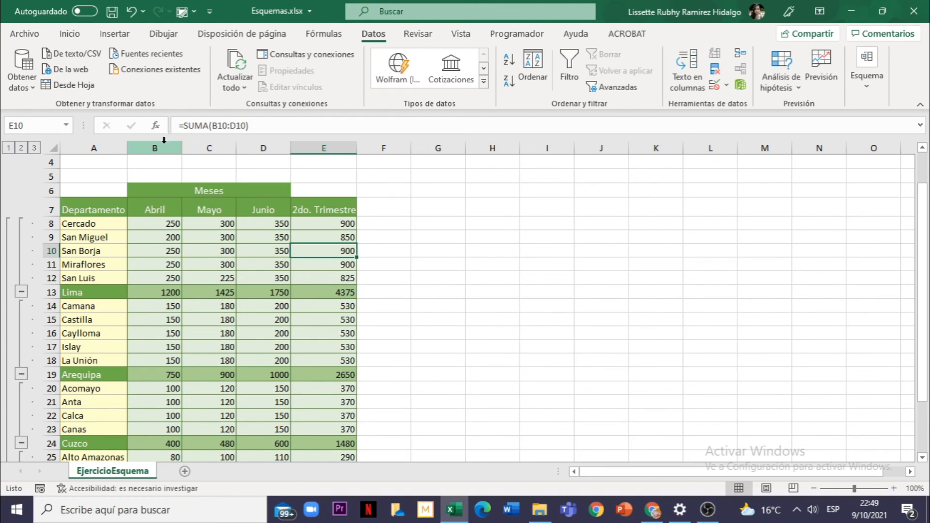
Group columns B to D, Abril through Junio, as a column outline under the 2do. Trimestre total
drag(160, 144, 240, 146)
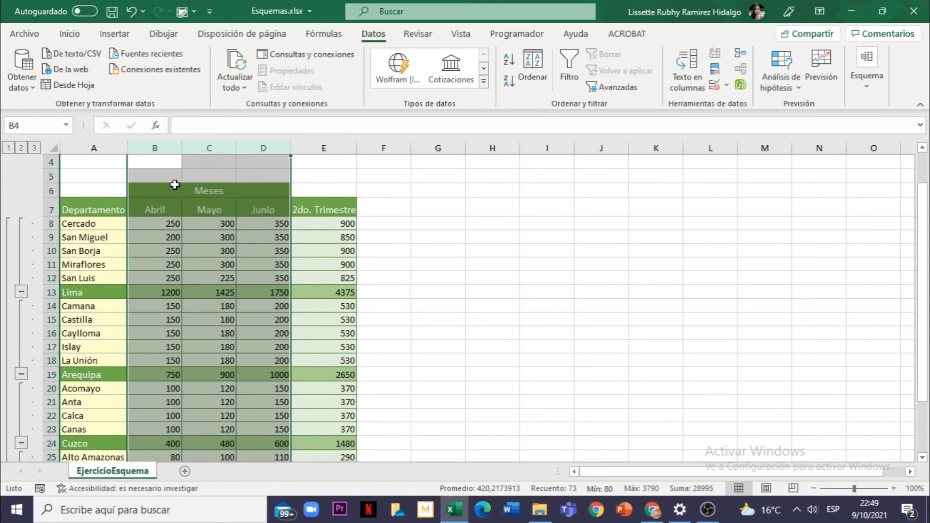
click(869, 85)
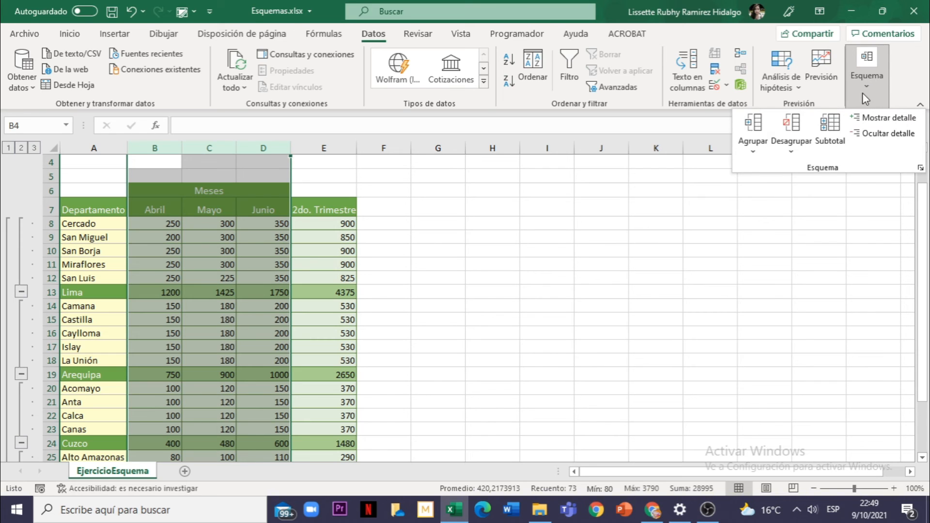
click(754, 125)
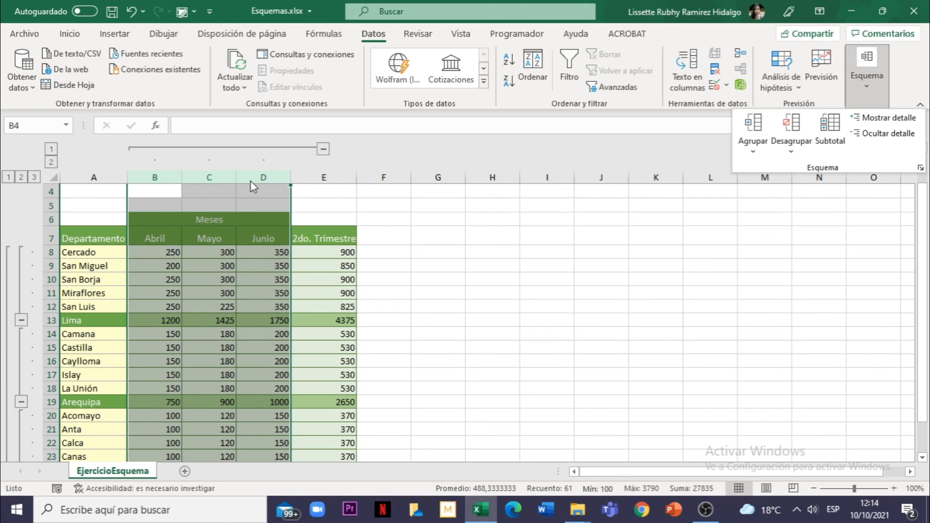
Collapse the Lima, Arequipa, Cuzco and Iquitos row groups, and collapse and re-expand the Abril to Junio column group
click(24, 323)
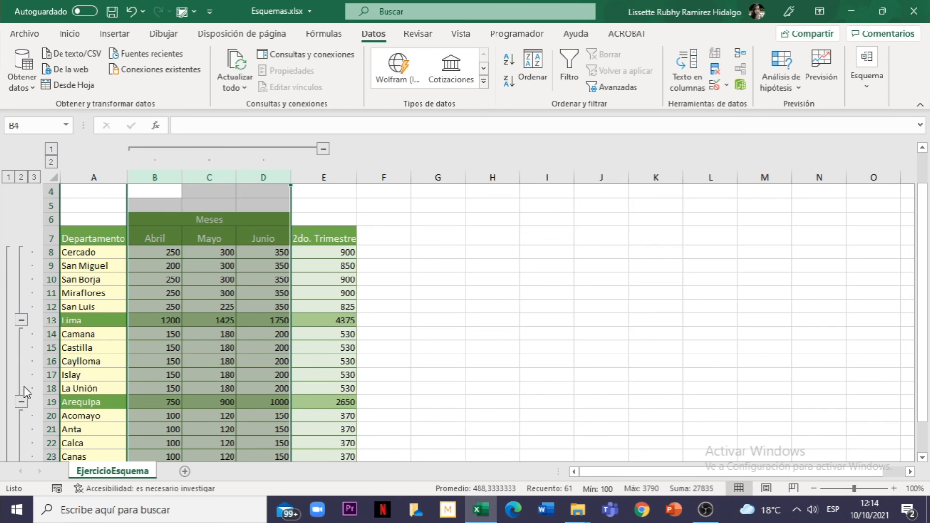
click(23, 401)
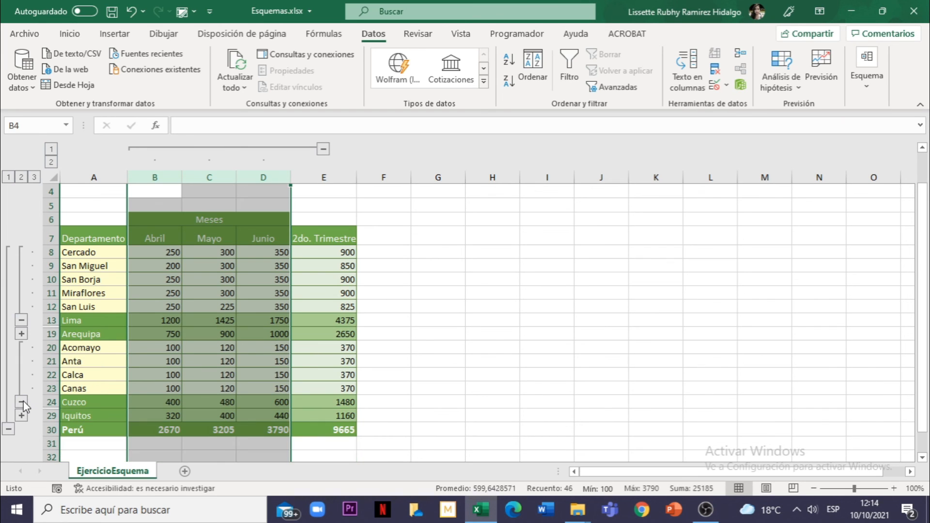
click(23, 321)
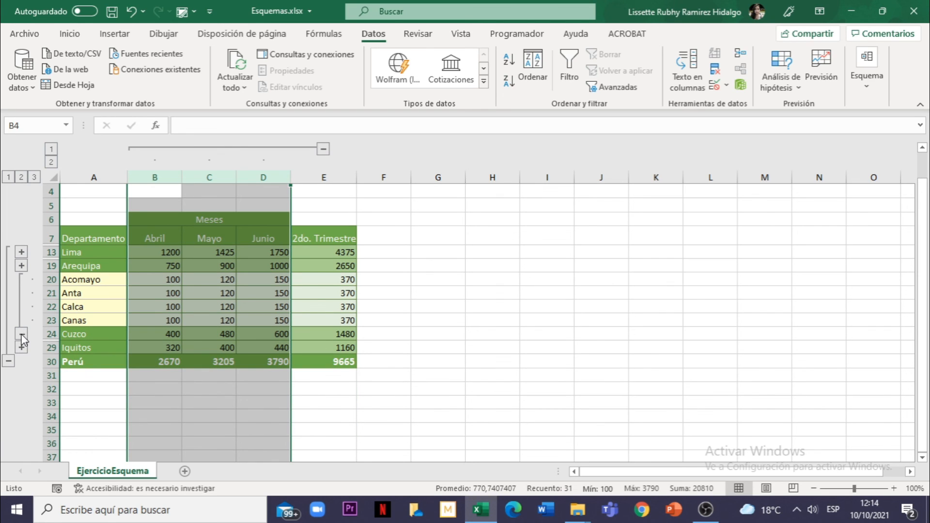
click(22, 334)
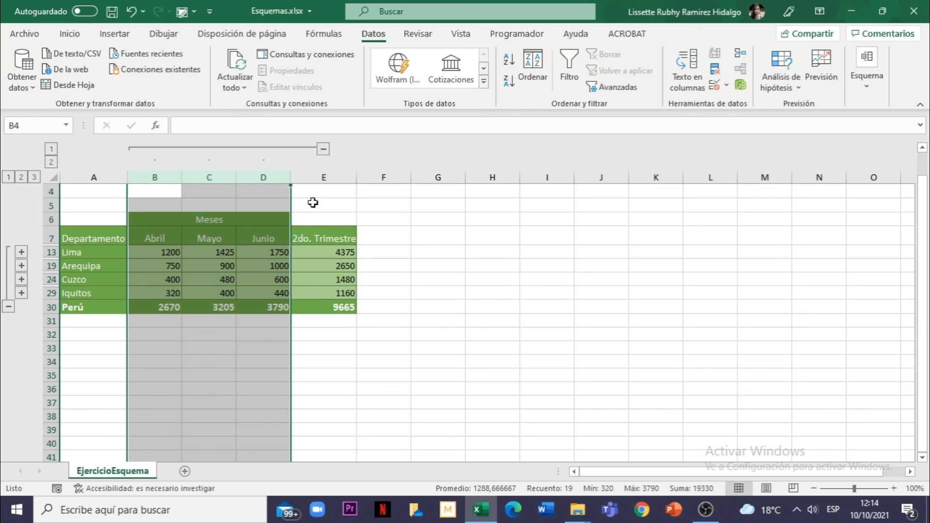
click(323, 151)
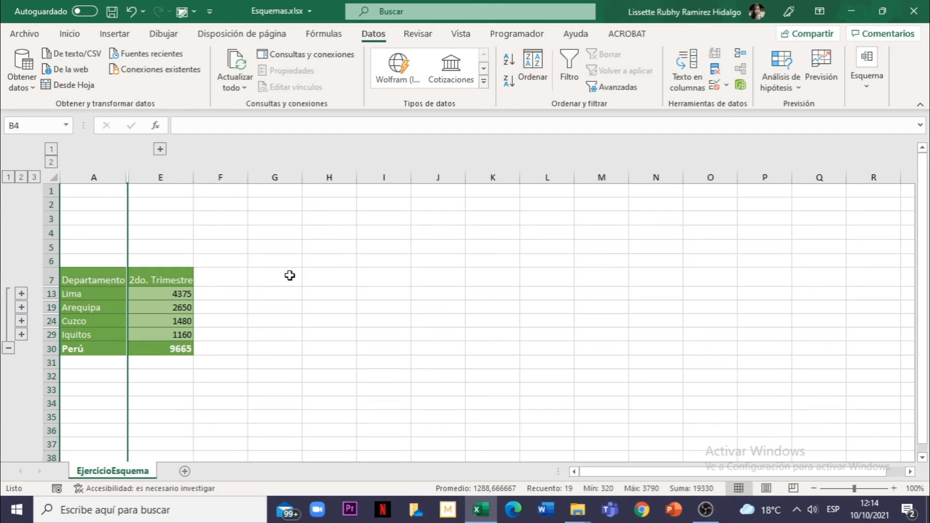
click(160, 150)
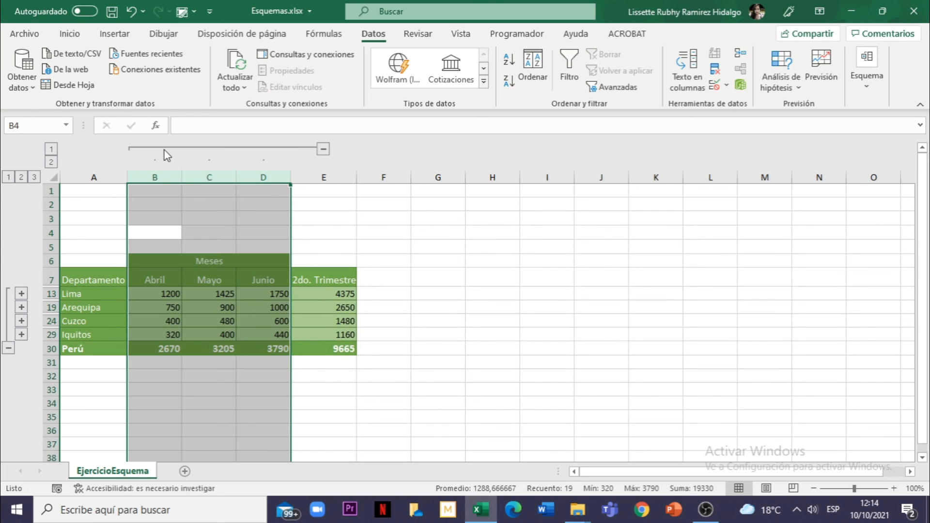